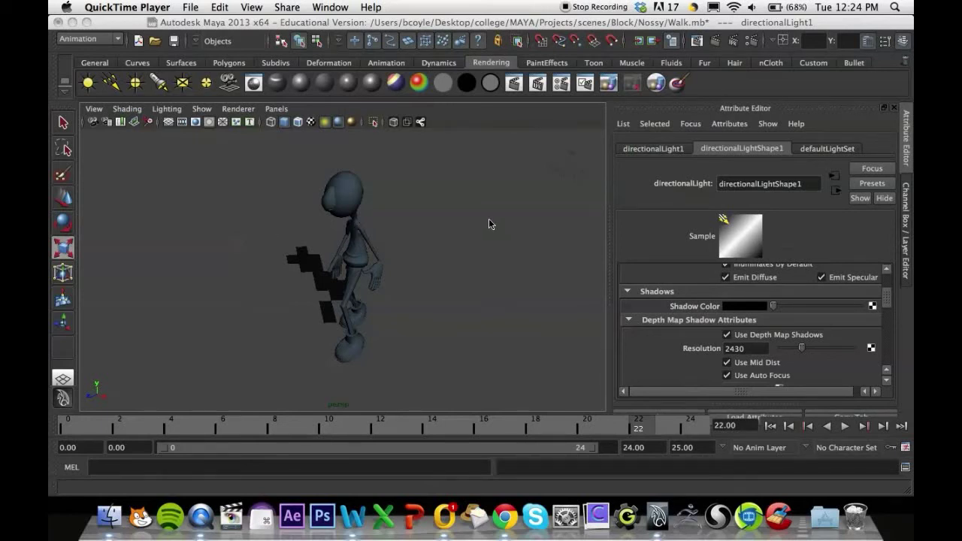
After a test render, set Render Settings frame naming to name#.ext for Walk1.tga–Walk360.tga
{"action": "left_click", "coordinate": [711, 43]}
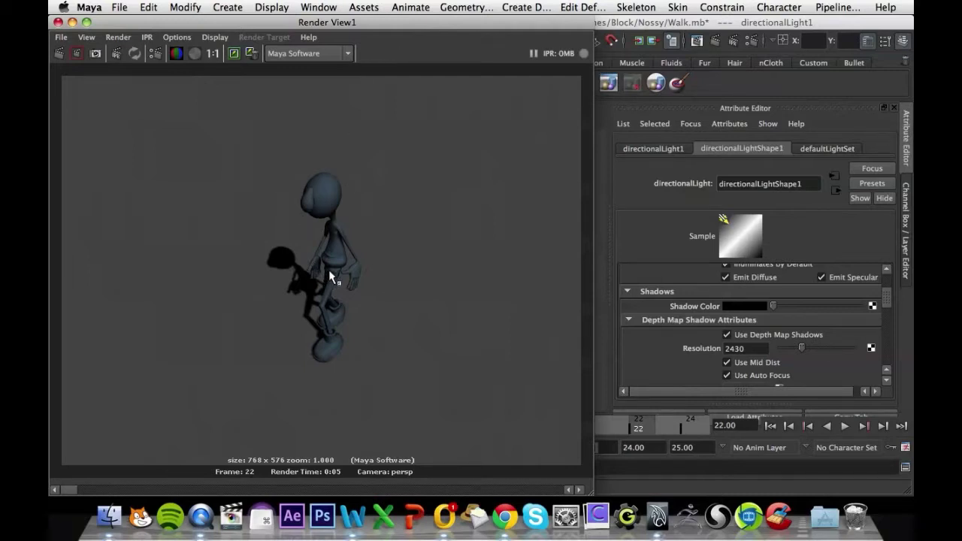
{"action": "left_click", "coordinate": [59, 22]}
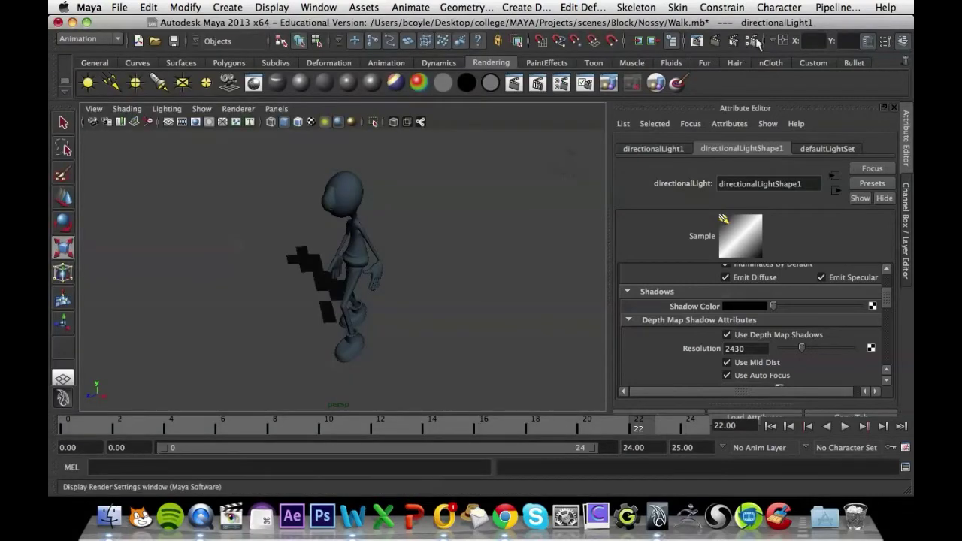
{"action": "left_click", "coordinate": [750, 40]}
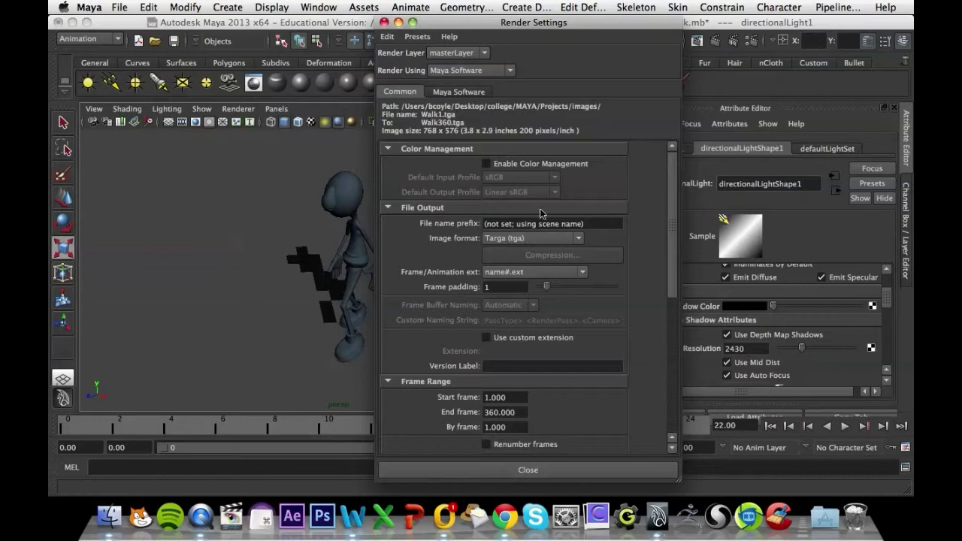
{"action": "left_click", "coordinate": [527, 268]}
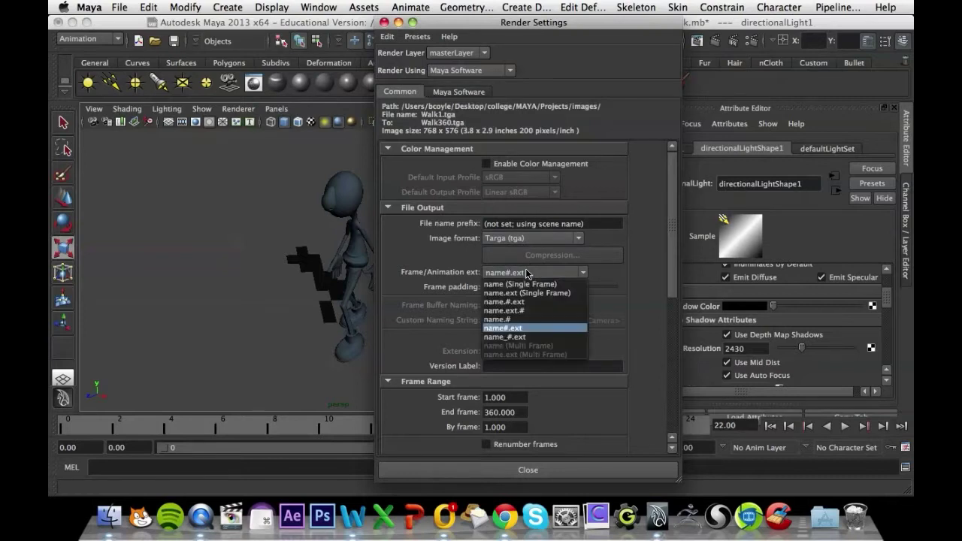
{"action": "left_click", "coordinate": [528, 286]}
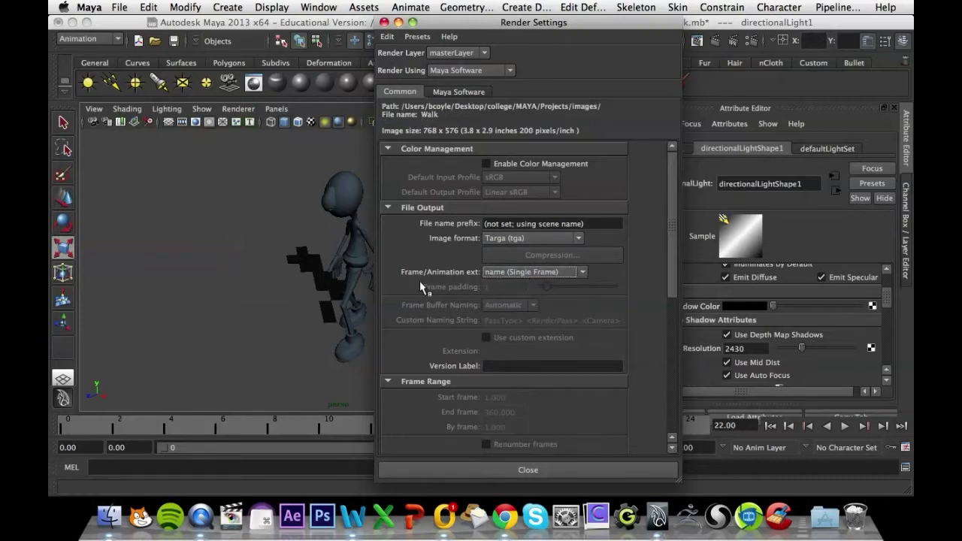
{"action": "left_click", "coordinate": [540, 274]}
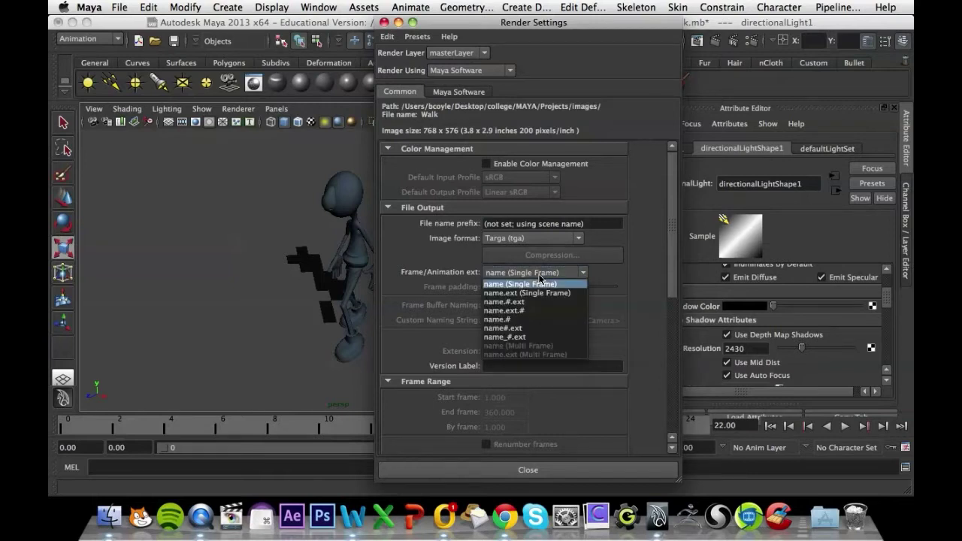
{"action": "left_click", "coordinate": [514, 331]}
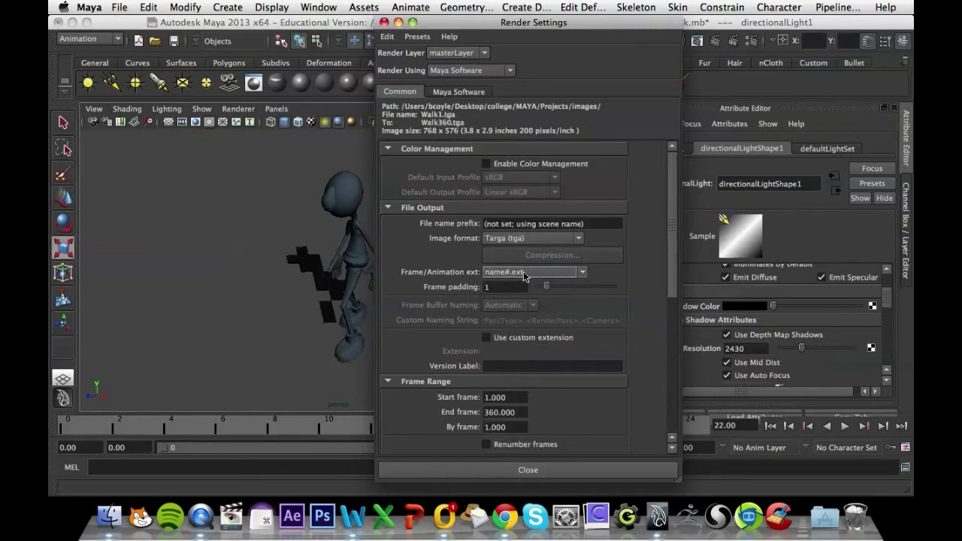
Set the image format to JPEG (jpg) so frames save as Walk1.jpg onward
{"action": "left_click", "coordinate": [555, 239]}
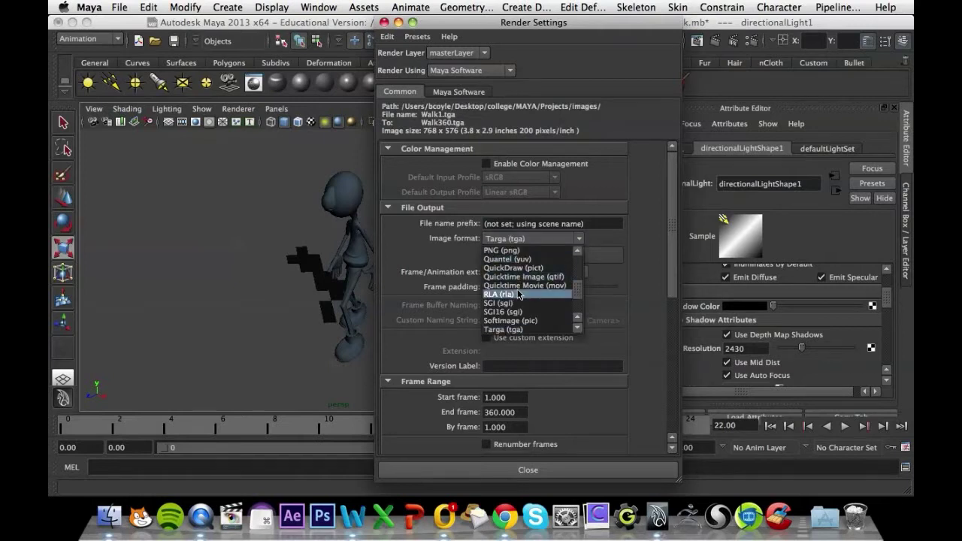
{"action": "scroll", "coordinate": [565, 303], "scroll_direction": "up", "scroll_amount": 5}
{"action": "left_click", "coordinate": [564, 249]}
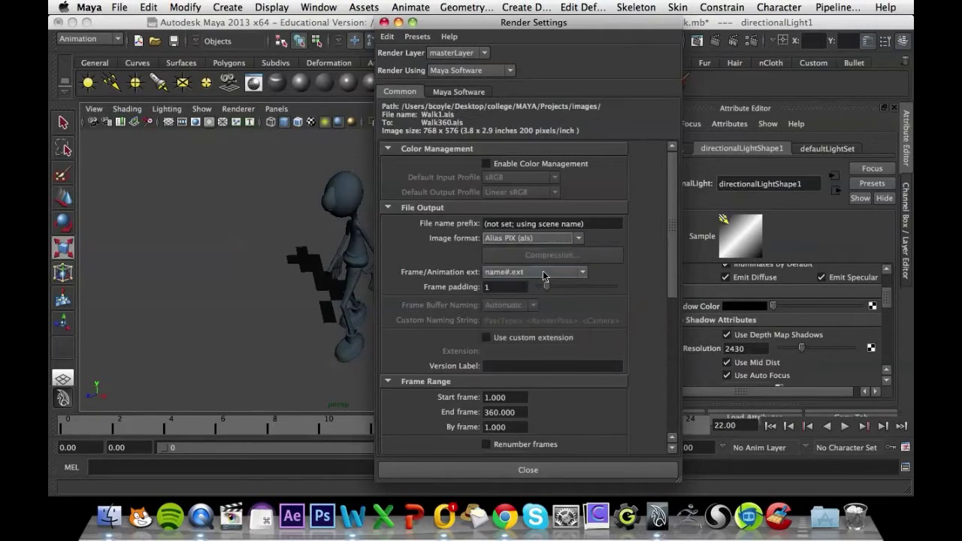
{"action": "left_click", "coordinate": [564, 241]}
{"action": "left_click", "coordinate": [538, 294]}
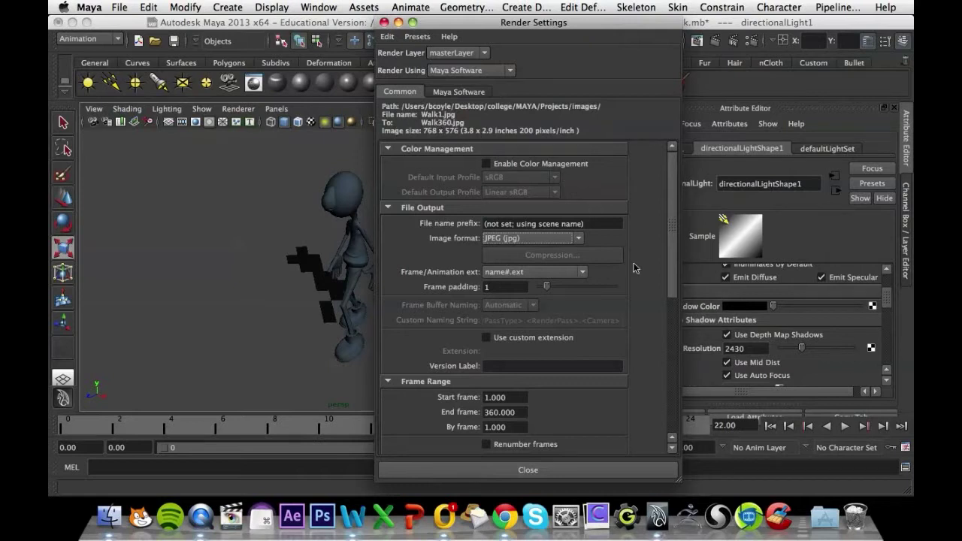
Set the end frame to 24 and keep persp as the renderable camera
{"action": "left_click_drag", "start_coordinate": [526, 413], "coordinate": [472, 416]}
{"action": "type", "text": "24"}
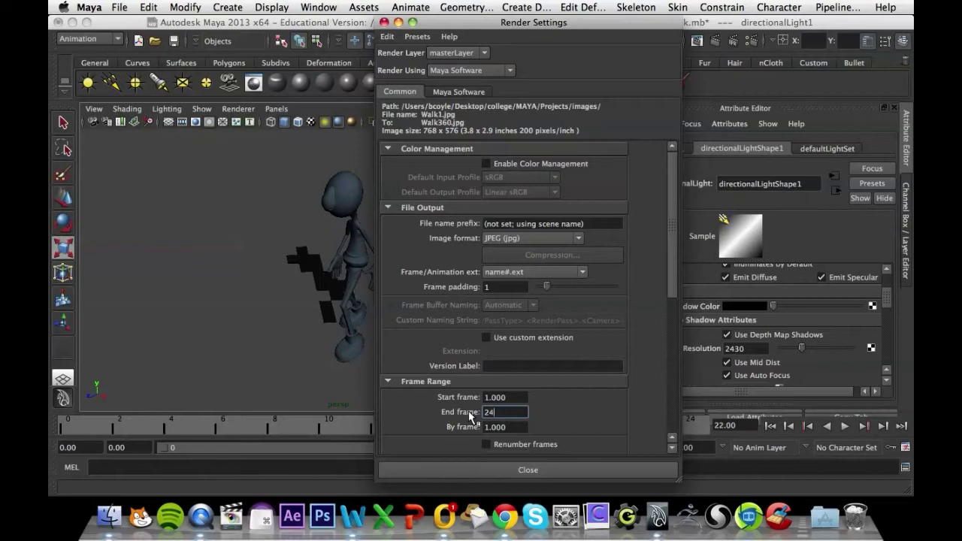
{"action": "key", "text": "Return"}
{"action": "left_click_drag", "start_coordinate": [671, 237], "coordinate": [680, 287]}
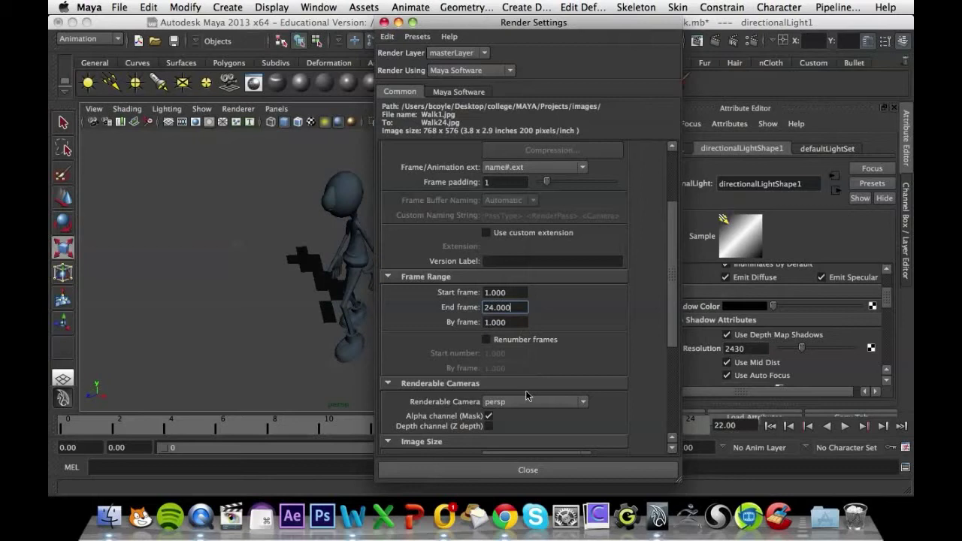
{"action": "left_click", "coordinate": [506, 407]}
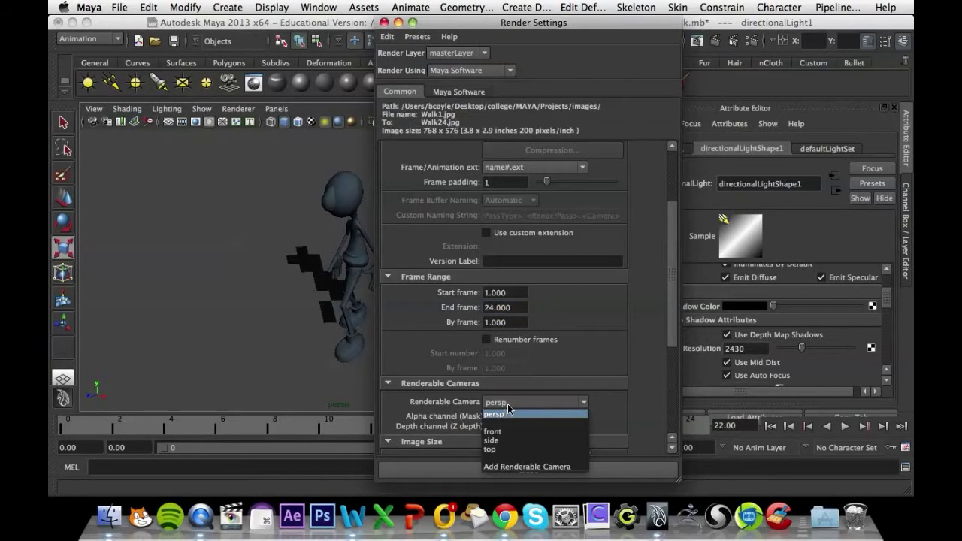
{"action": "left_click", "coordinate": [510, 416]}
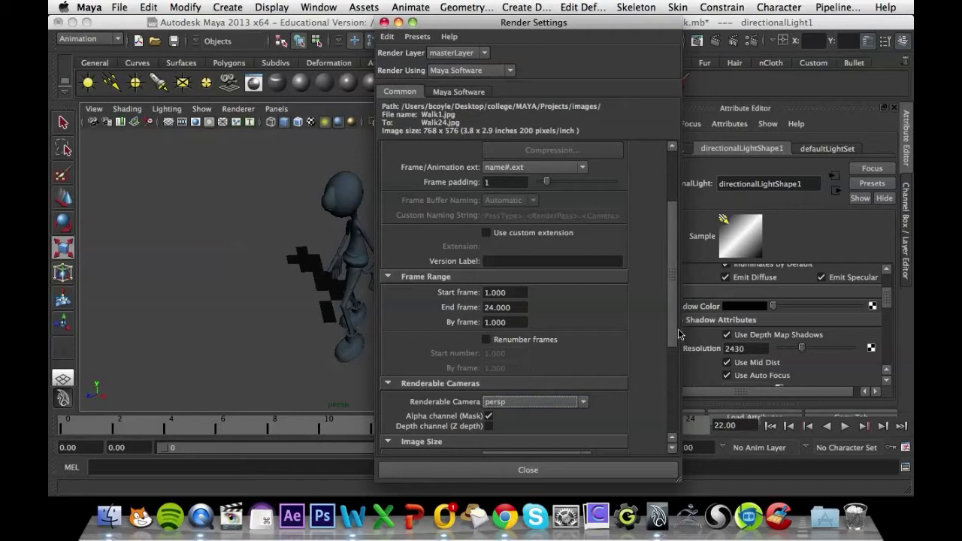
Choose the 640x480 image size preset at 72 pixels per inch
{"action": "scroll", "coordinate": [574, 386], "scroll_direction": "down", "scroll_amount": 5}
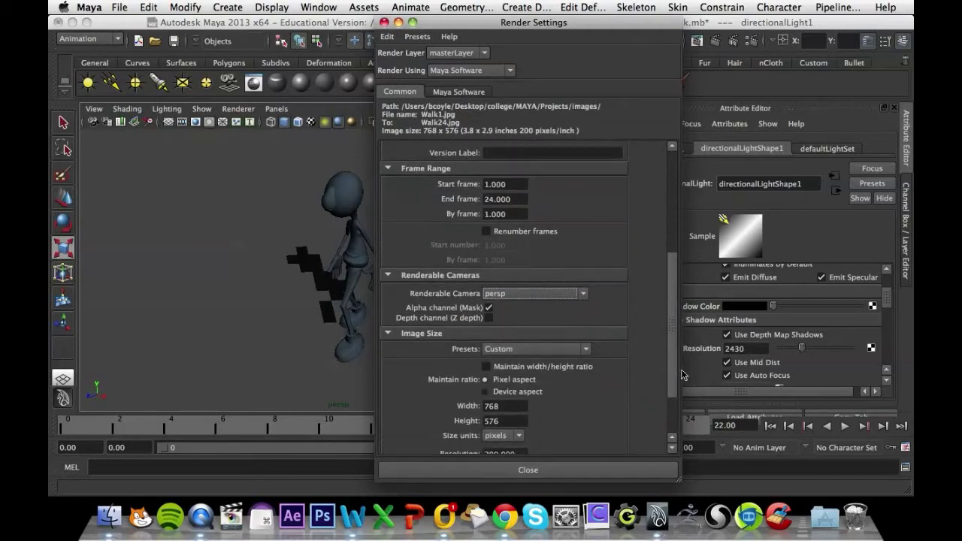
{"action": "left_click", "coordinate": [535, 341]}
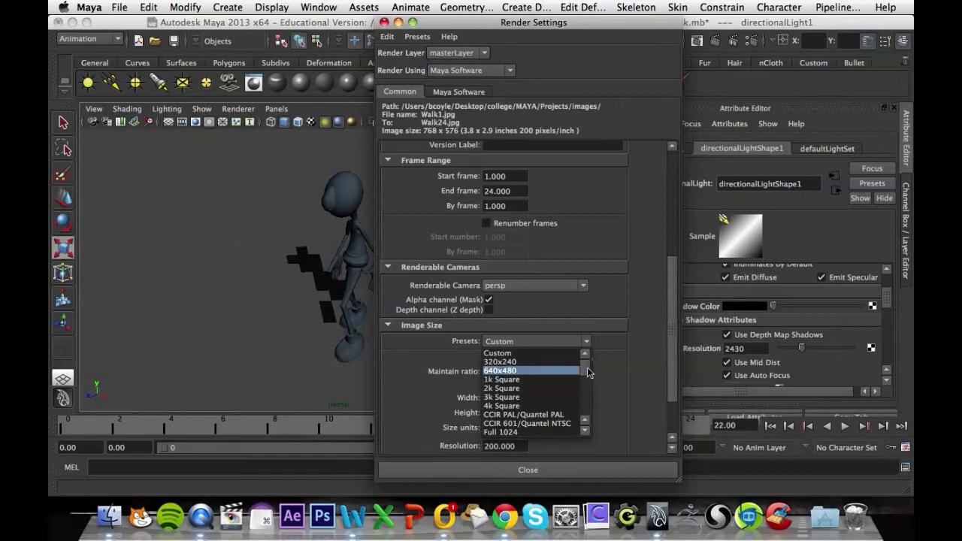
{"action": "scroll", "coordinate": [589, 374], "scroll_direction": "down", "scroll_amount": 3}
{"action": "scroll", "coordinate": [589, 374], "scroll_direction": "up", "scroll_amount": 3}
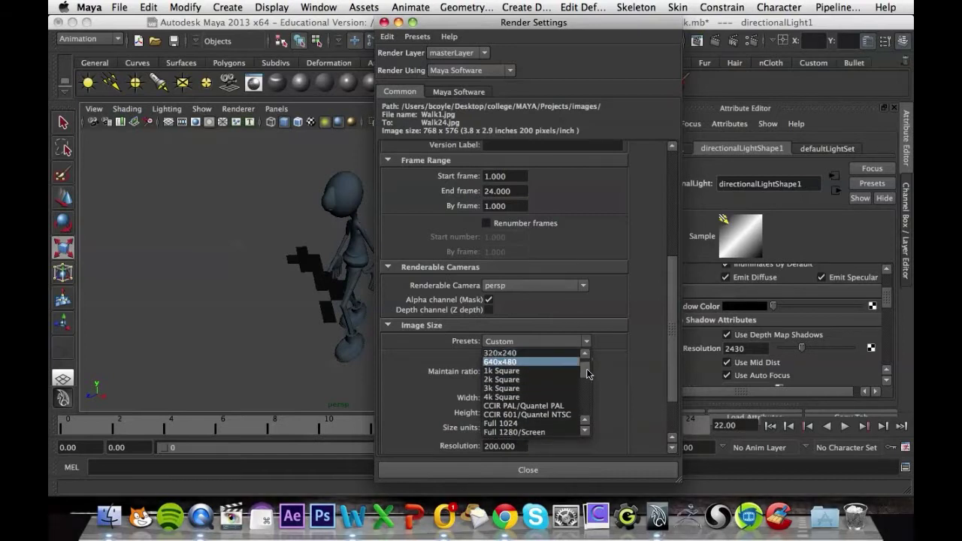
{"action": "left_click", "coordinate": [533, 372]}
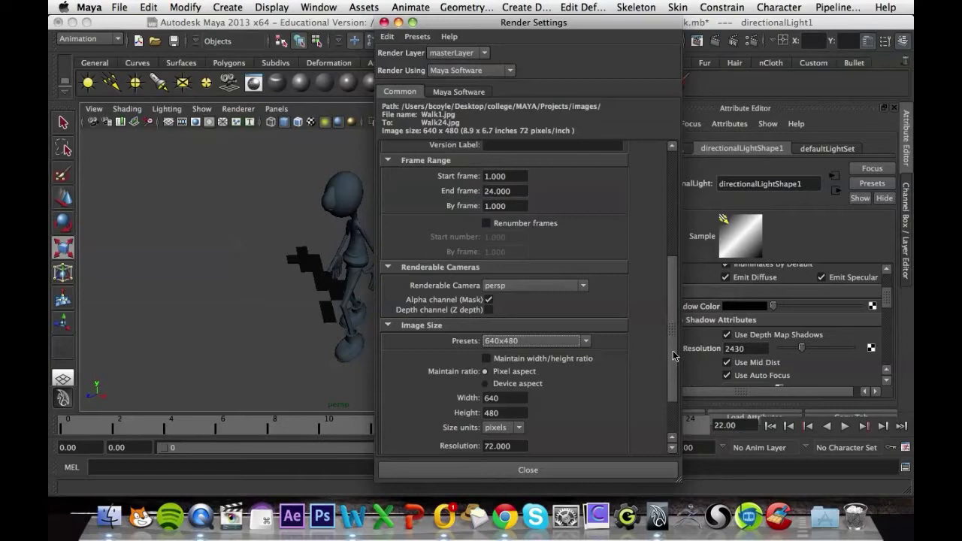
{"action": "scroll", "coordinate": [665, 353], "scroll_direction": "down", "scroll_amount": 3}
{"action": "scroll", "coordinate": [658, 254], "scroll_direction": "up", "scroll_amount": 10}
{"action": "scroll", "coordinate": [659, 254], "scroll_direction": "up", "scroll_amount": 3}
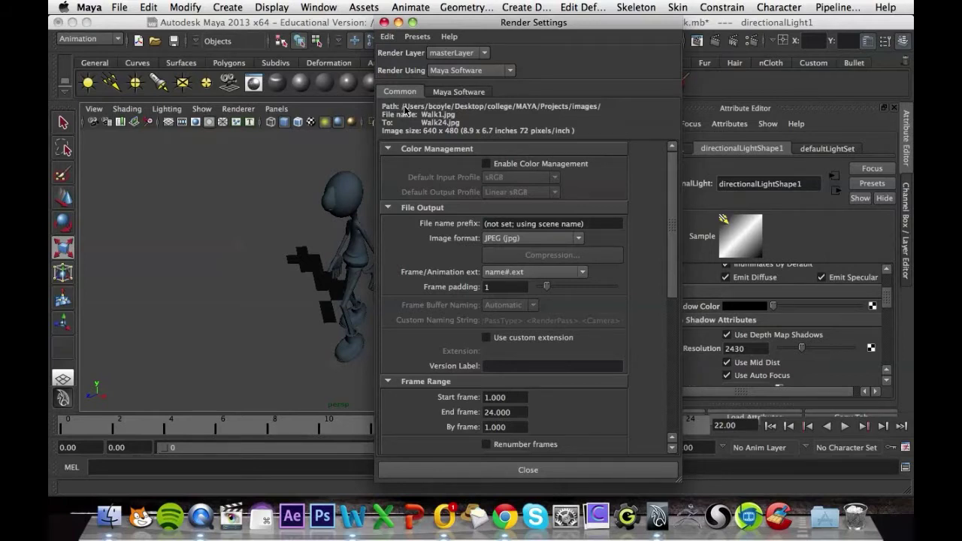
{"action": "left_click", "coordinate": [117, 7]}
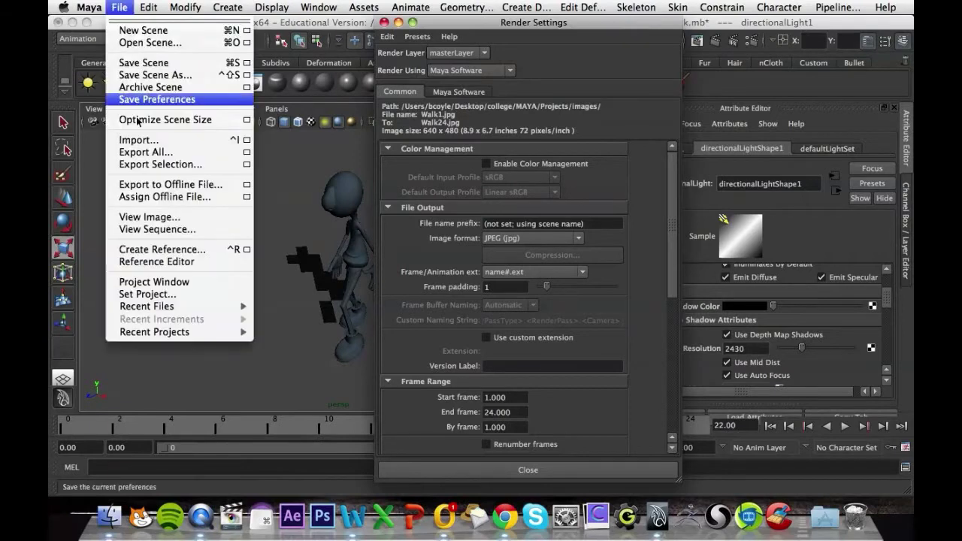
{"action": "left_click", "coordinate": [568, 130]}
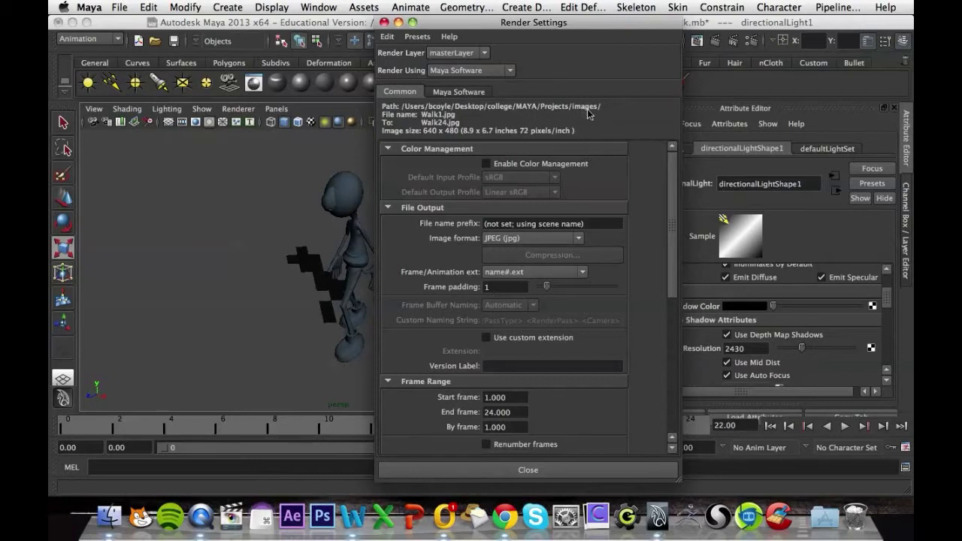
Close Render Settings and batch render the walk animation frames
{"action": "left_click", "coordinate": [385, 23]}
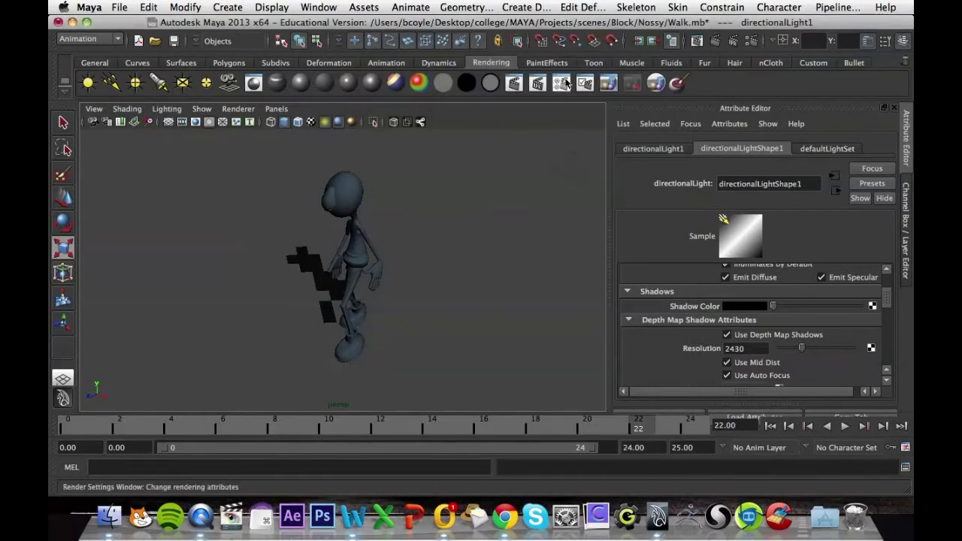
{"action": "left_click", "coordinate": [609, 87]}
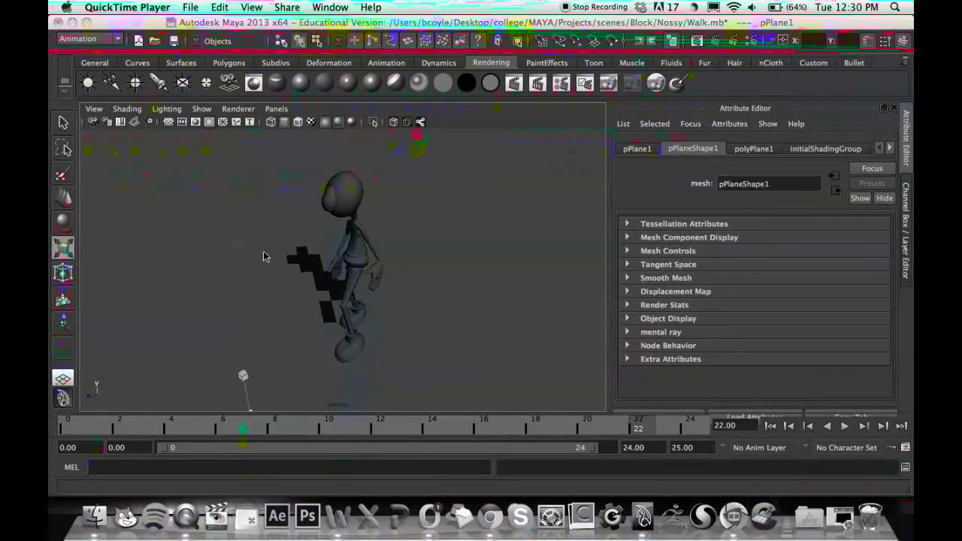
Check the Walk JPEGs in the images folder, close it, and Spotlight-search 'fcheck'
{"action": "key", "text": "F3"}
{"action": "left_click", "coordinate": [683, 268]}
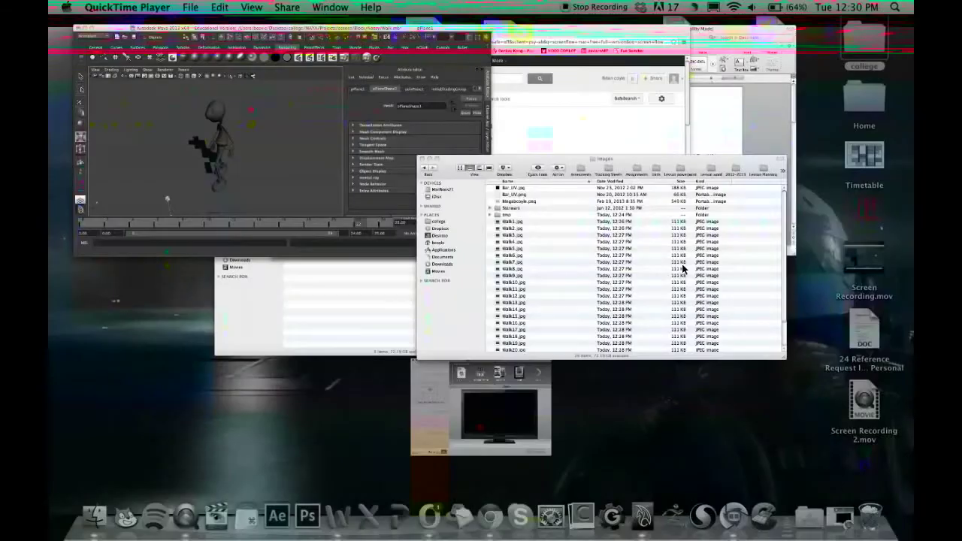
{"action": "left_click", "coordinate": [406, 196]}
{"action": "scroll", "coordinate": [449, 291], "scroll_direction": "down", "scroll_amount": 1}
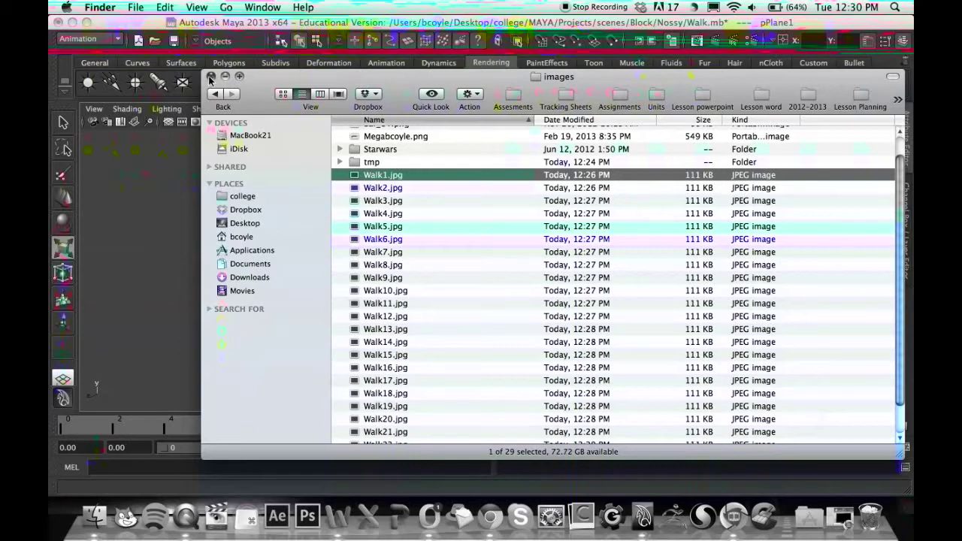
{"action": "left_click", "coordinate": [211, 77]}
{"action": "left_click", "coordinate": [894, 7]}
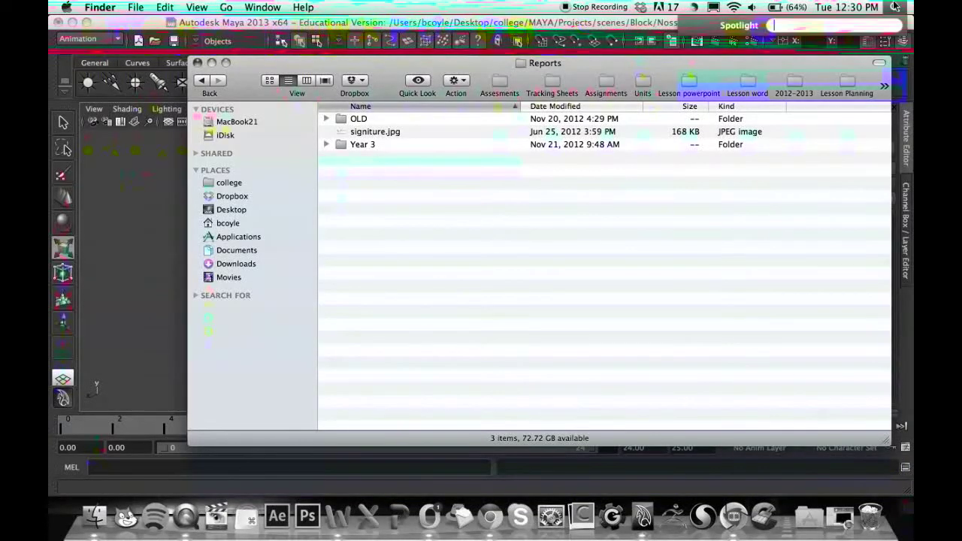
{"action": "type", "text": "fcheck"}
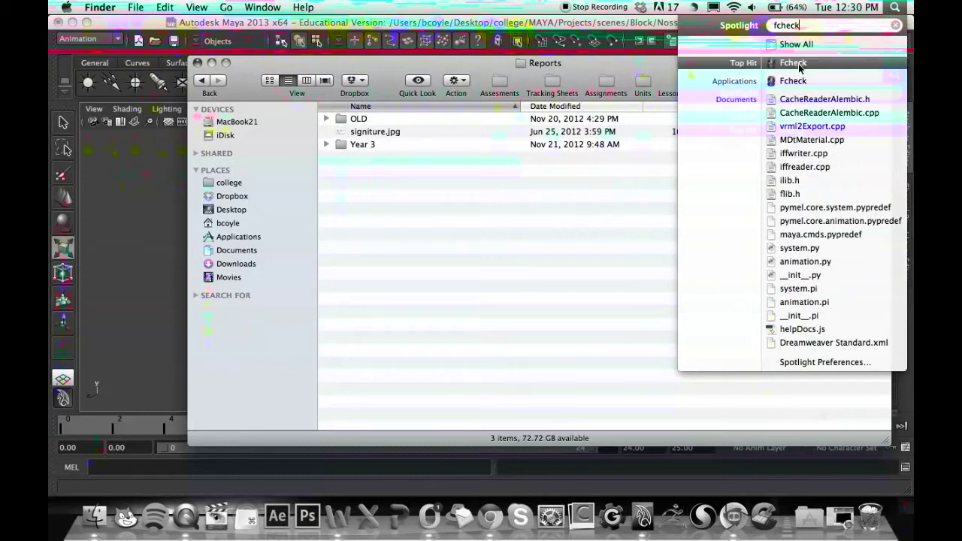
Launch Fcheck from the Spotlight Top Hit
{"action": "left_click", "coordinate": [794, 63]}
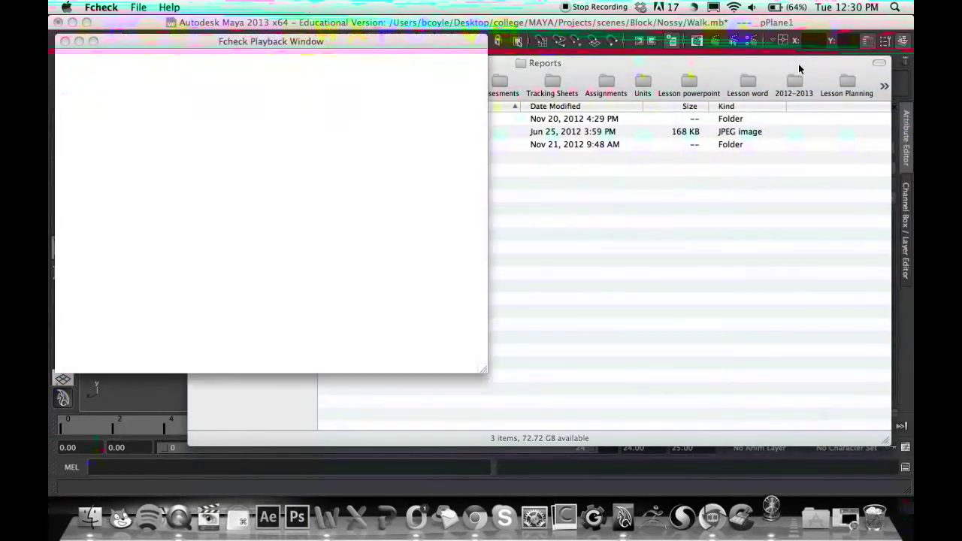
Open a sequence and select Walk1.jpg in college > MAYA > Projects > images
{"action": "left_click", "coordinate": [139, 11]}
{"action": "left_click", "coordinate": [178, 36]}
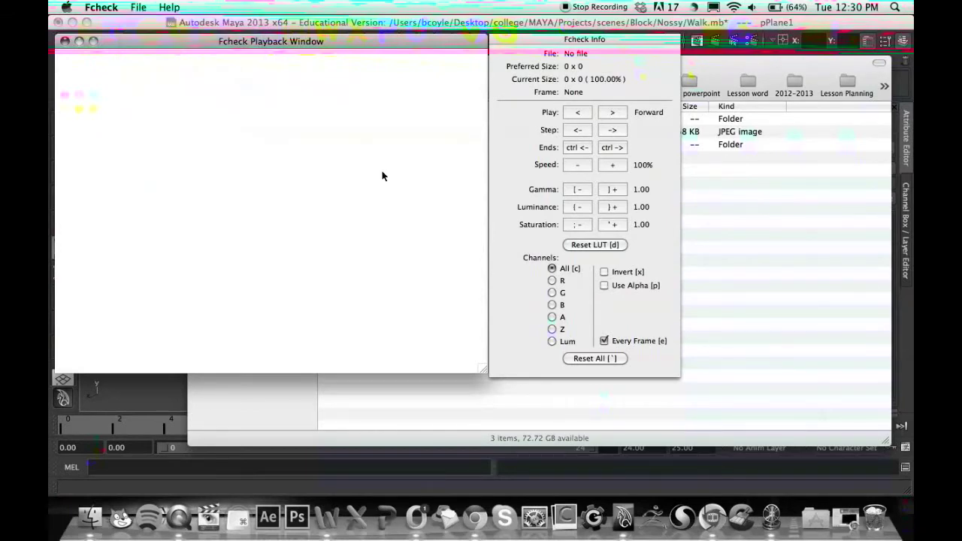
{"action": "left_click", "coordinate": [389, 194]}
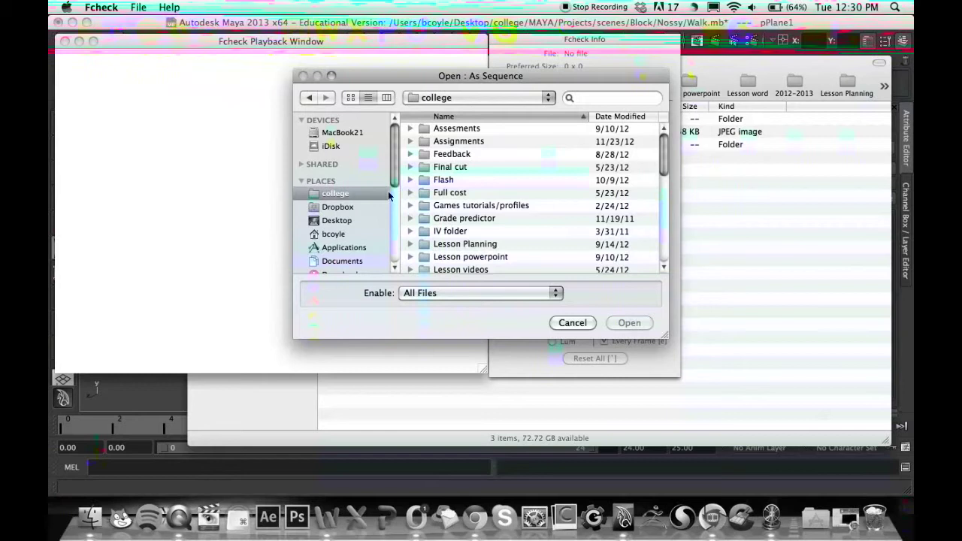
{"action": "left_click_drag", "start_coordinate": [663, 154], "coordinate": [663, 185]}
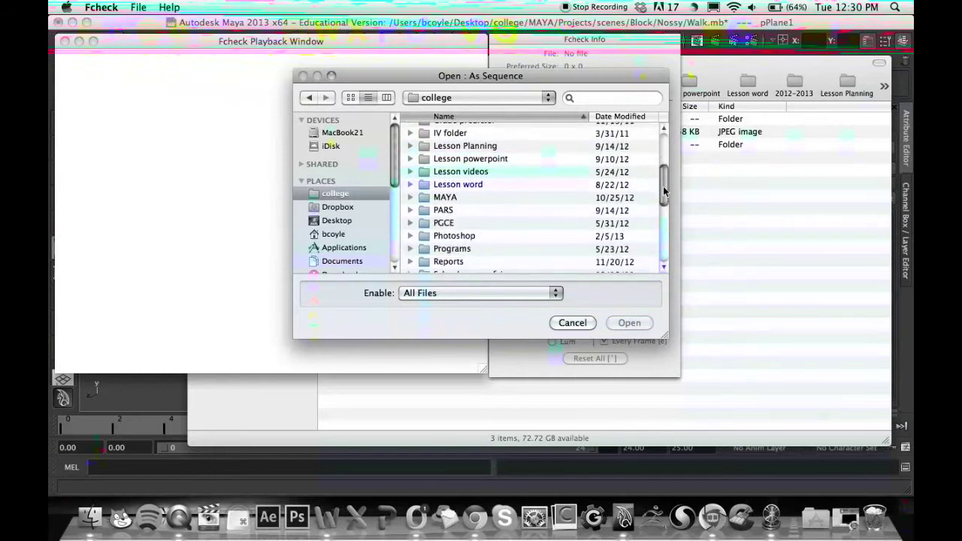
{"action": "double_click", "coordinate": [449, 197]}
{"action": "double_click", "coordinate": [463, 154]}
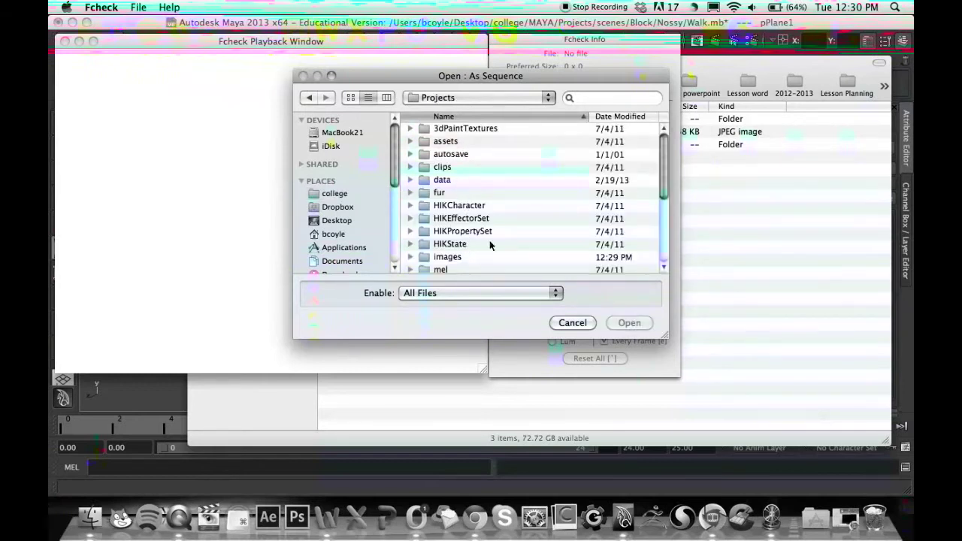
{"action": "double_click", "coordinate": [464, 260]}
{"action": "left_click", "coordinate": [464, 195]}
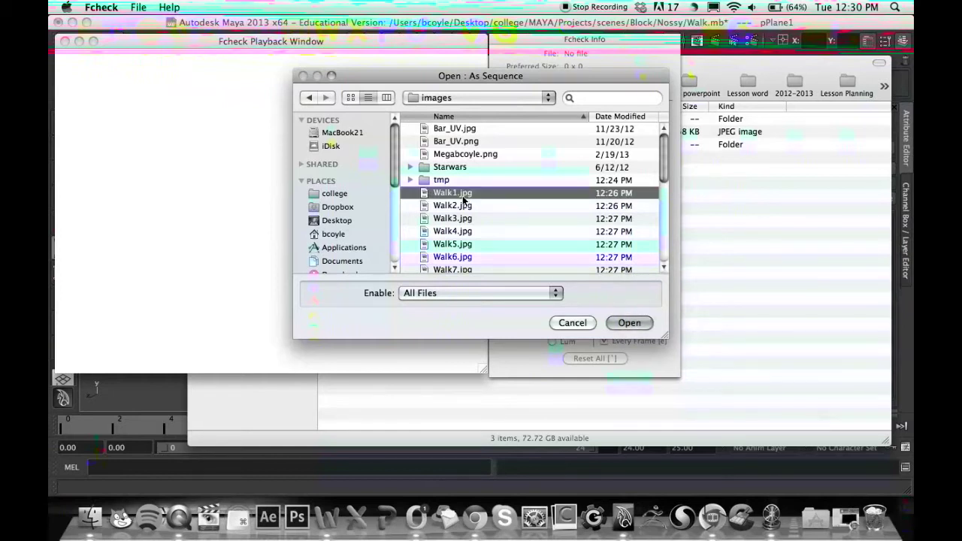
Load the 24-frame Walk sequence and turn off Every Frame
{"action": "left_click", "coordinate": [622, 323]}
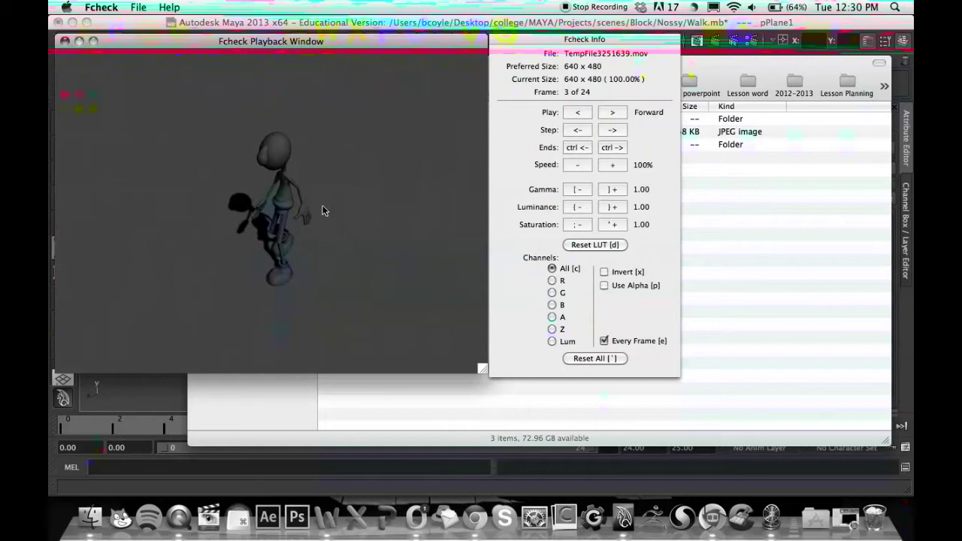
{"action": "left_click", "coordinate": [605, 341]}
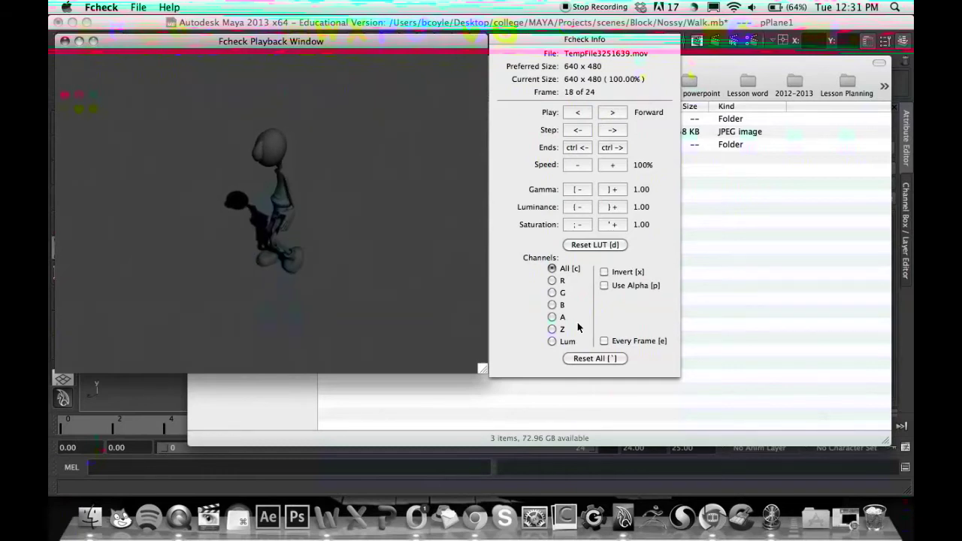
Save the playback as a movie named 'Walk' on the Desktop with No Transformations
{"action": "left_click", "coordinate": [136, 7]}
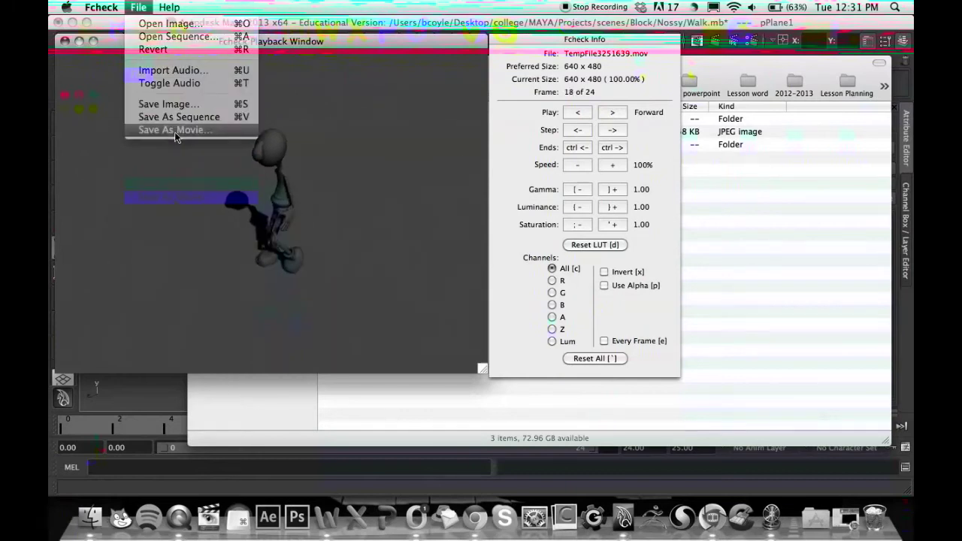
{"action": "left_click", "coordinate": [174, 114]}
{"action": "left_click", "coordinate": [475, 168]}
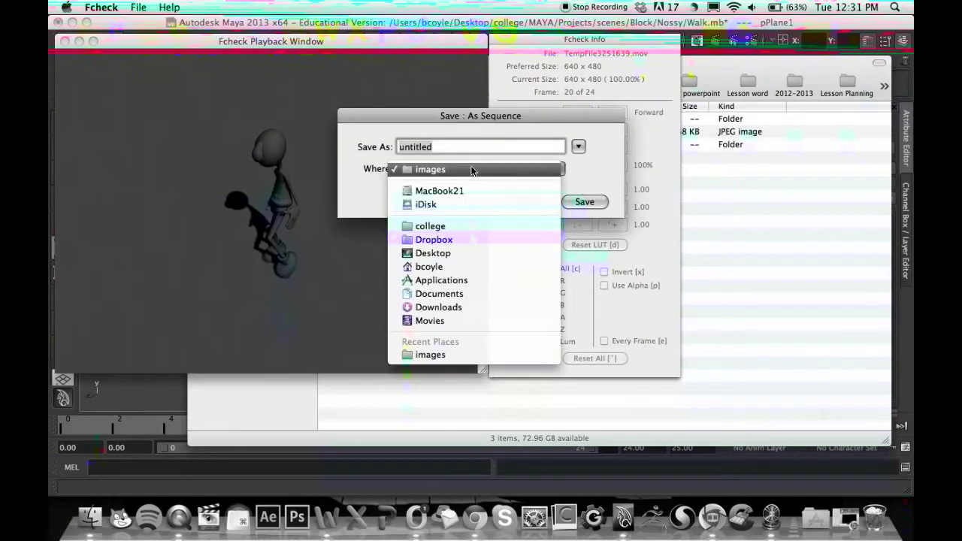
{"action": "left_click", "coordinate": [450, 253]}
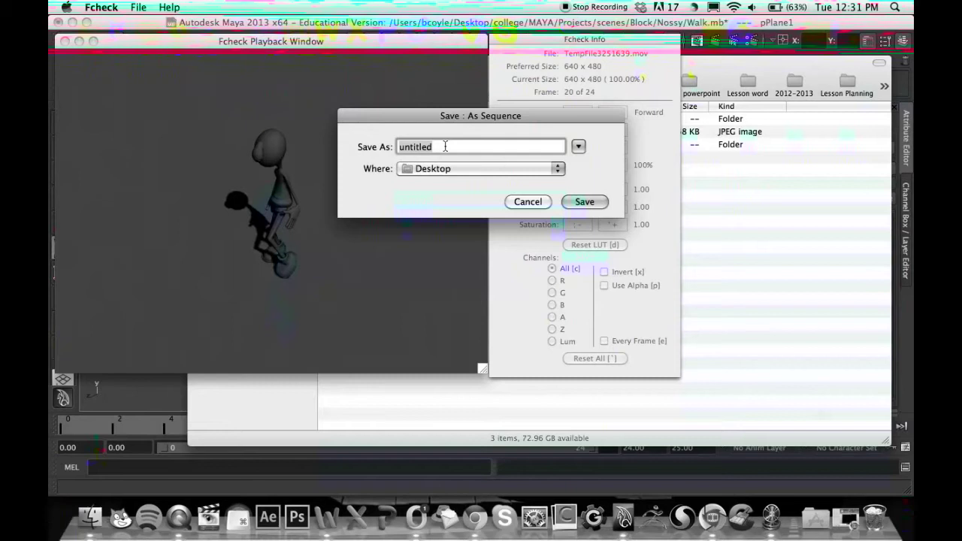
{"action": "type", "text": "Walk"}
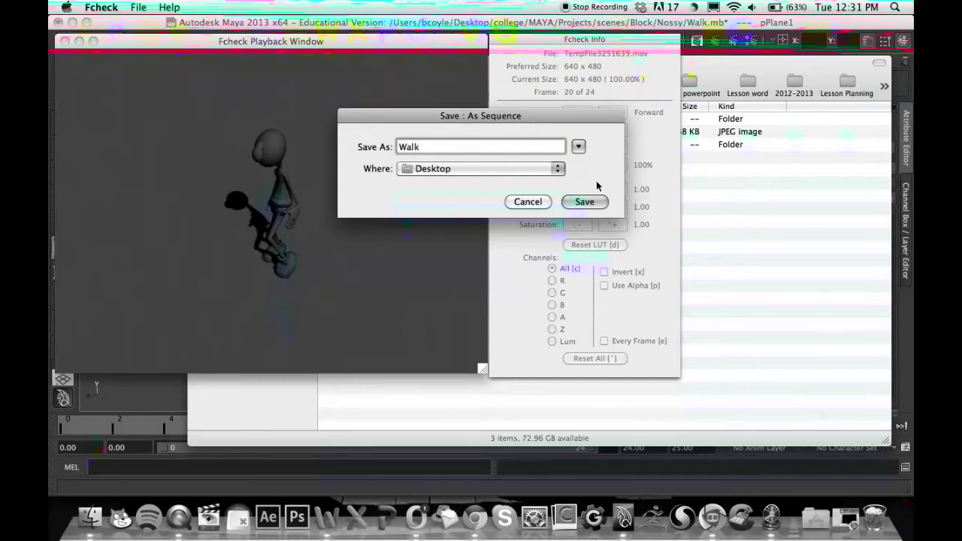
{"action": "left_click", "coordinate": [593, 202]}
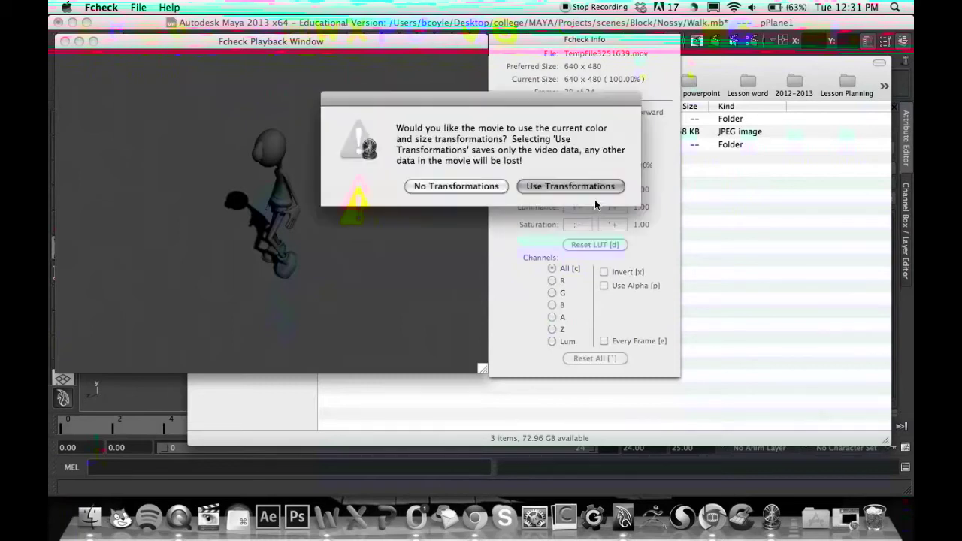
{"action": "left_click", "coordinate": [482, 188]}
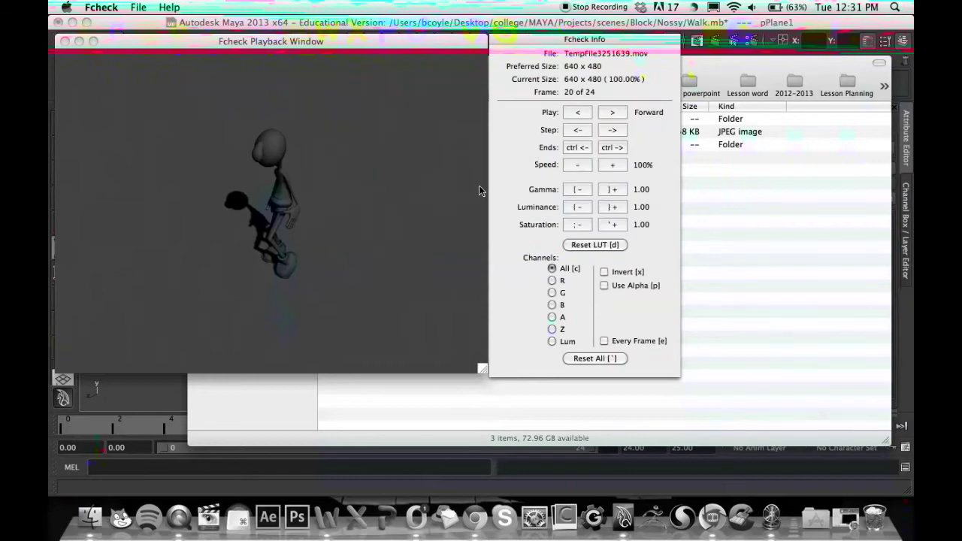
Preview Walk.mov on the desktop with Quick Look to confirm the walk animation plays
{"action": "key", "text": "F3"}
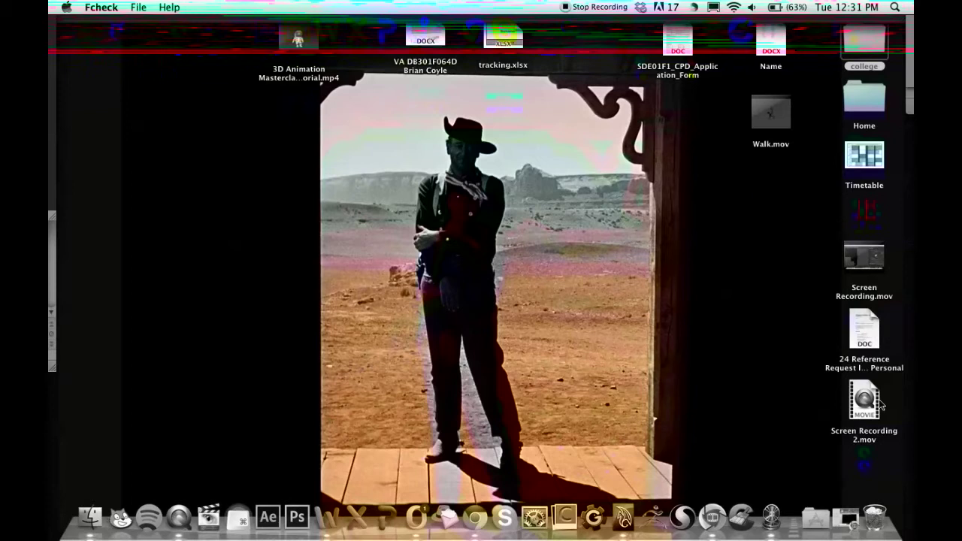
{"action": "left_click", "coordinate": [770, 112]}
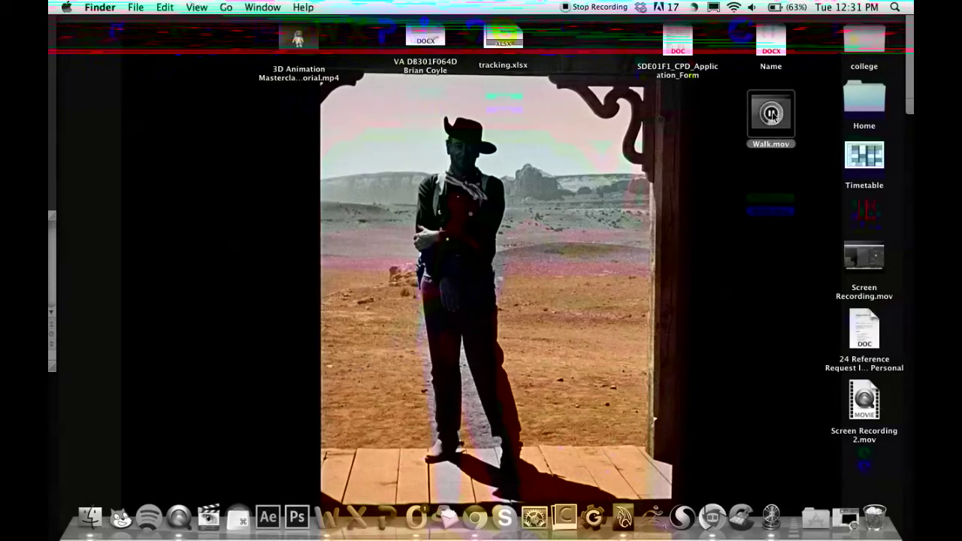
{"action": "key", "text": "space"}
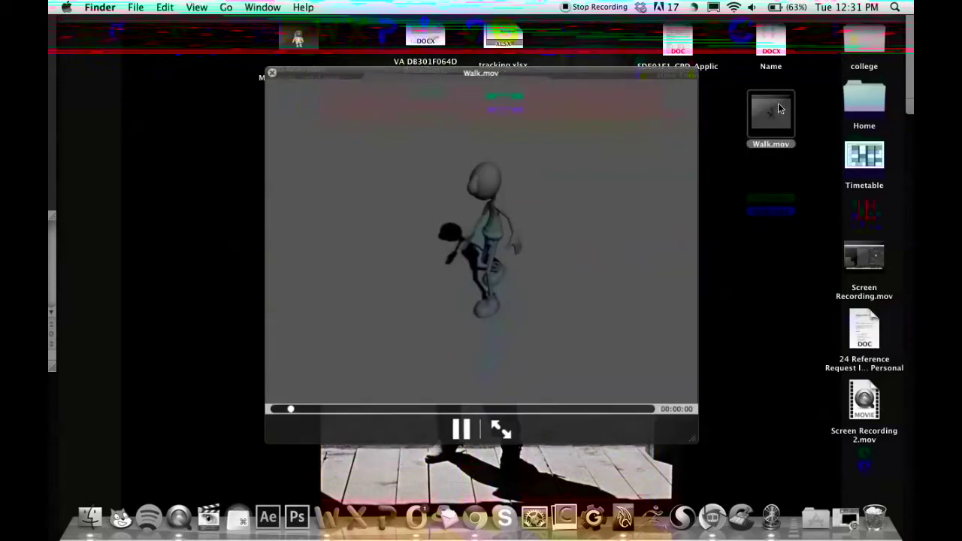
{"action": "key", "text": "space"}
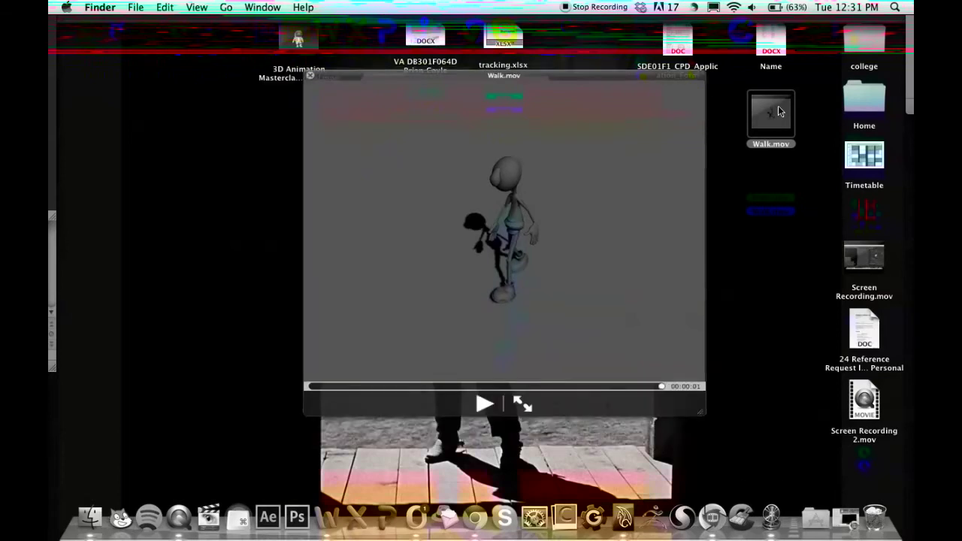
Open Get Info for Walk.mov and move the Info window to the screen centre
{"action": "right_click", "coordinate": [779, 109]}
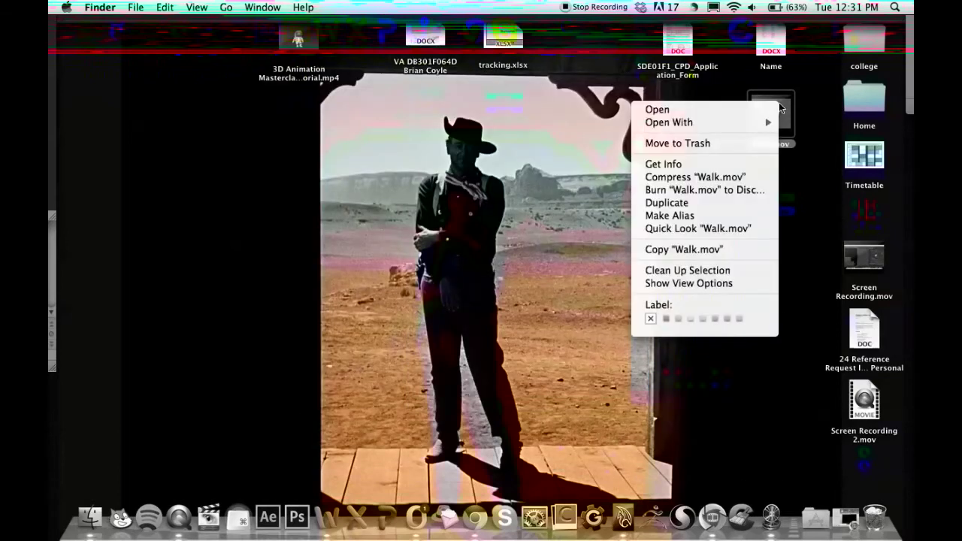
{"action": "left_click", "coordinate": [716, 158]}
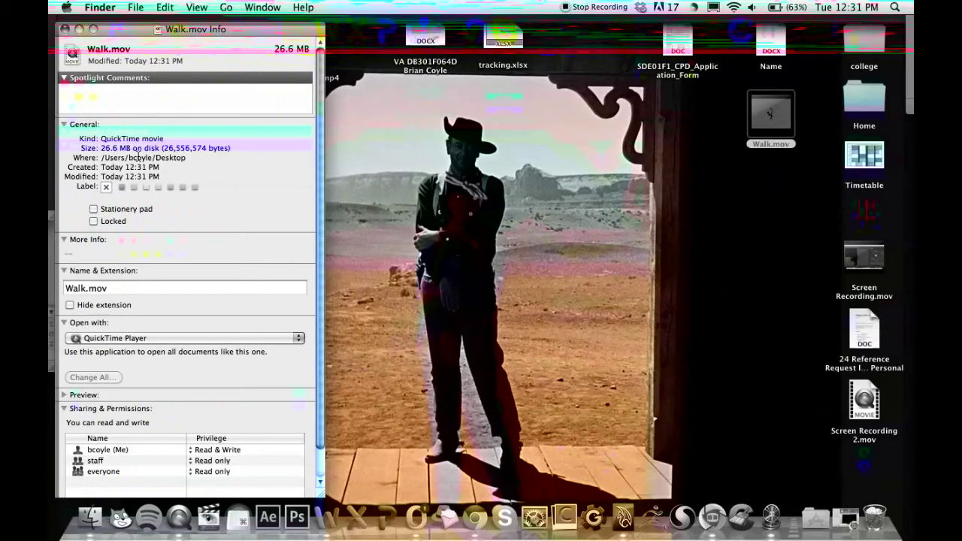
{"action": "left_click_drag", "start_coordinate": [232, 32], "coordinate": [501, 96]}
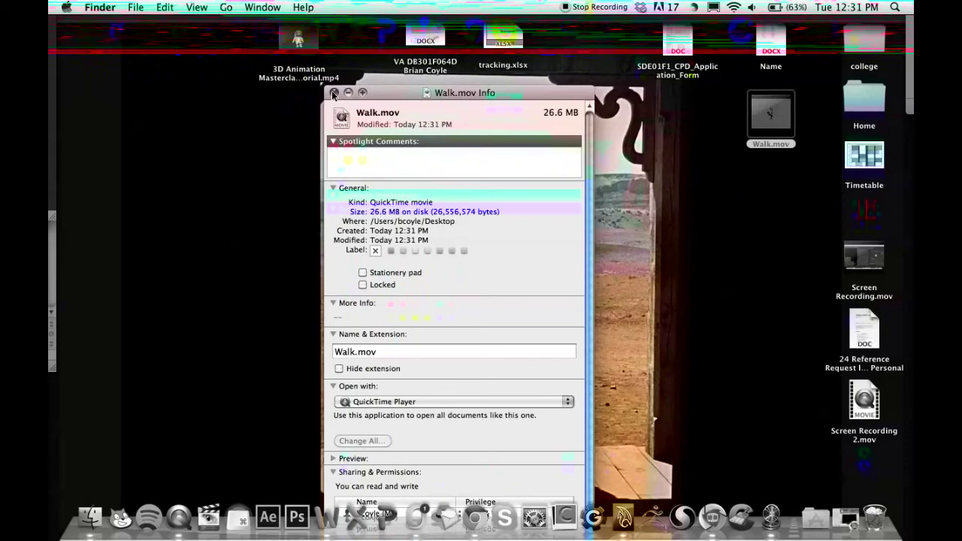
Close the Walk.mov Info window and launch WonTube Free Video Converter from the Dock
{"action": "left_click", "coordinate": [334, 92]}
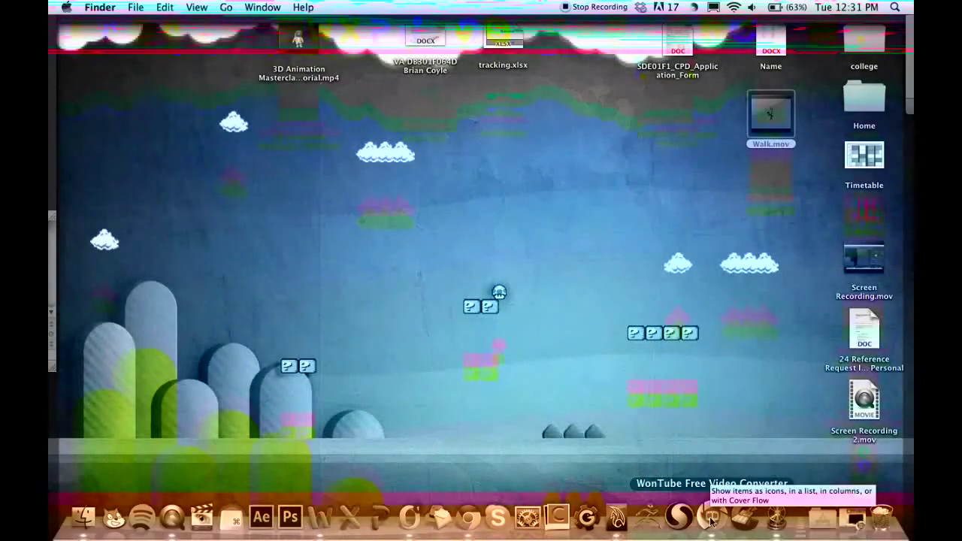
{"action": "left_click", "coordinate": [710, 519]}
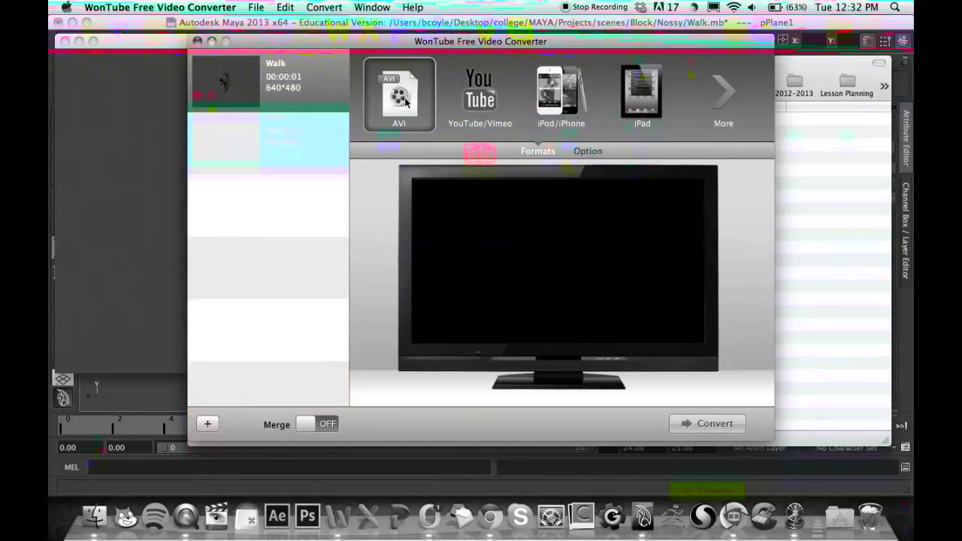
Choose AVI as the output format and set the frame rate to 24 fps
{"action": "left_click", "coordinate": [724, 97]}
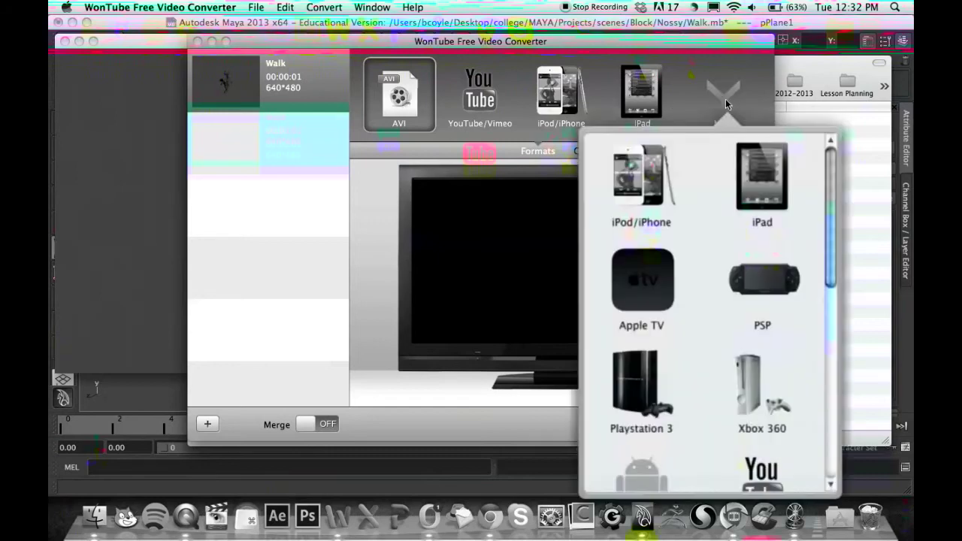
{"action": "left_click_drag", "start_coordinate": [802, 184], "coordinate": [829, 362]}
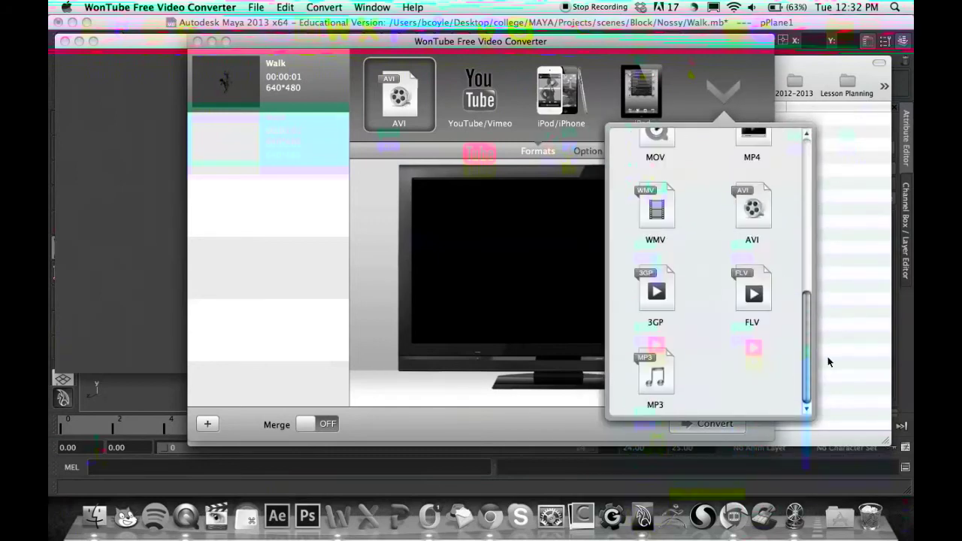
{"action": "left_click", "coordinate": [753, 208]}
{"action": "left_click", "coordinate": [587, 152]}
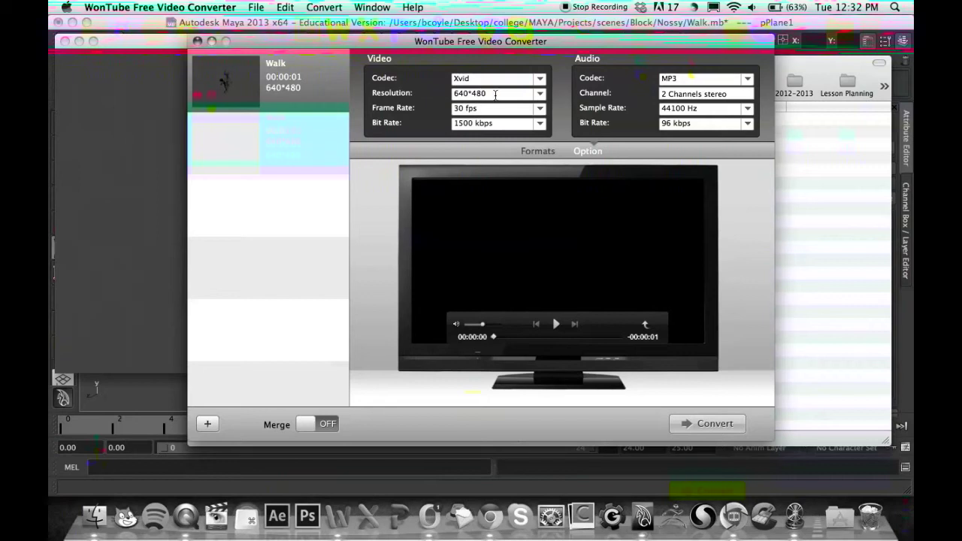
{"action": "left_click", "coordinate": [541, 109]}
{"action": "left_click", "coordinate": [485, 121]}
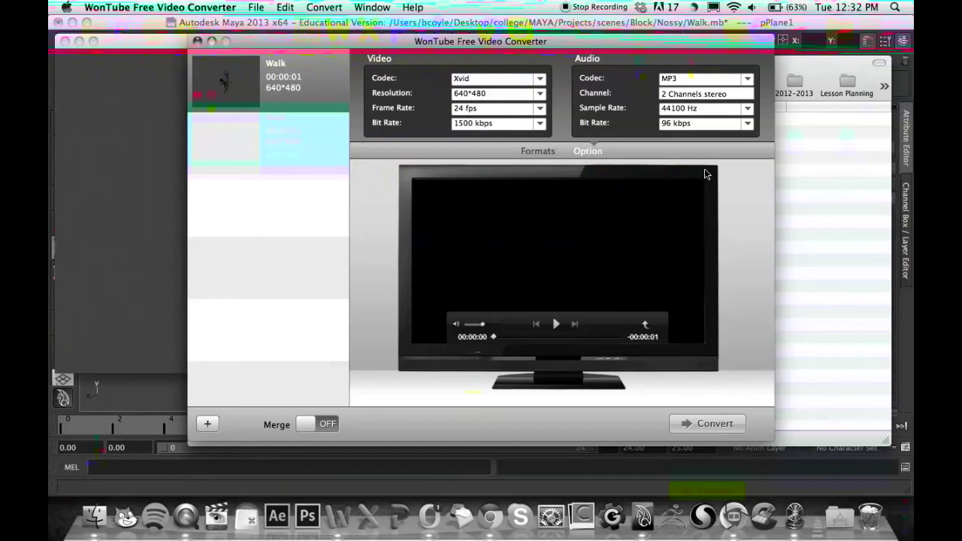
Start converting the Walk clip to AVI
{"action": "left_click", "coordinate": [705, 423]}
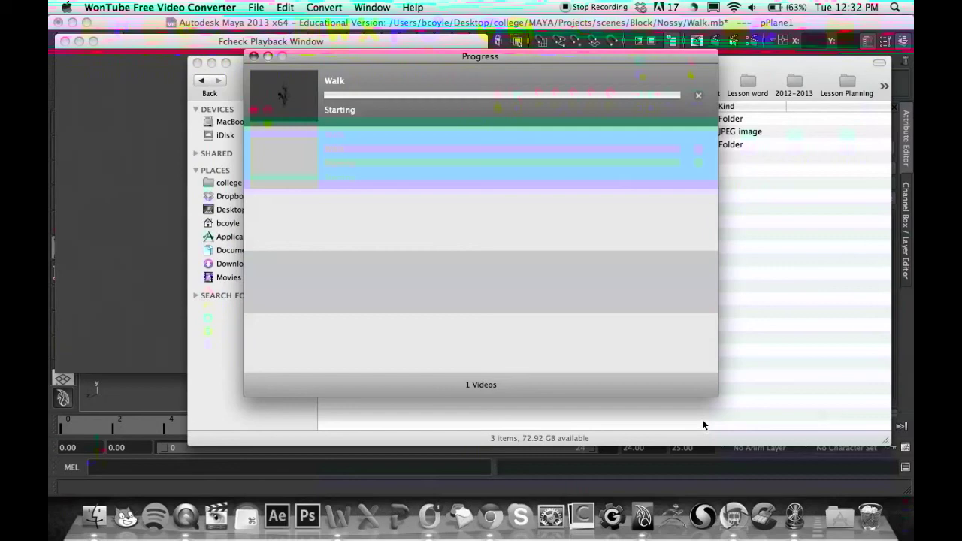